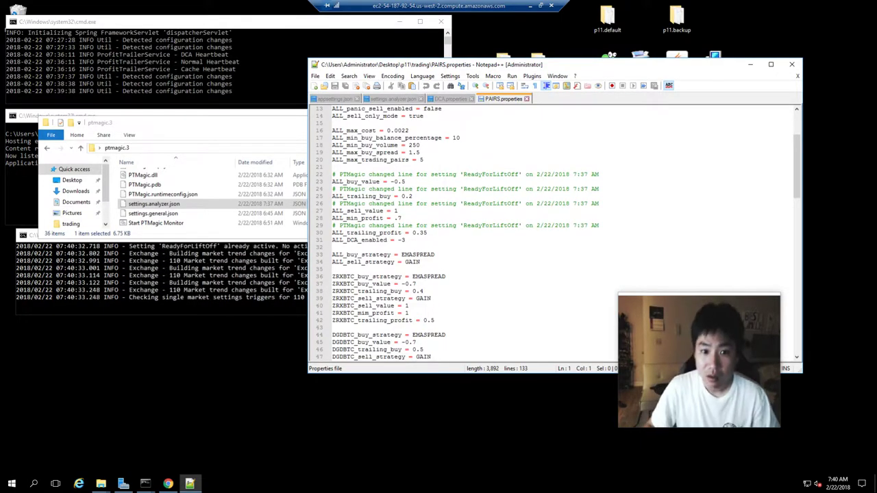
- Look through the open DCA.properties, PAIRS.properties and appsettings.json files and the MarketTrends section of settings.analyzer.json
click(451, 101)
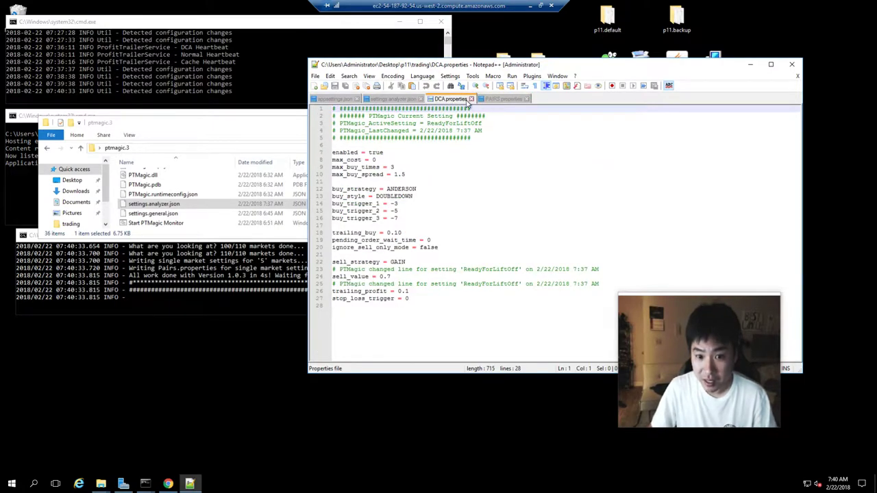
click(496, 101)
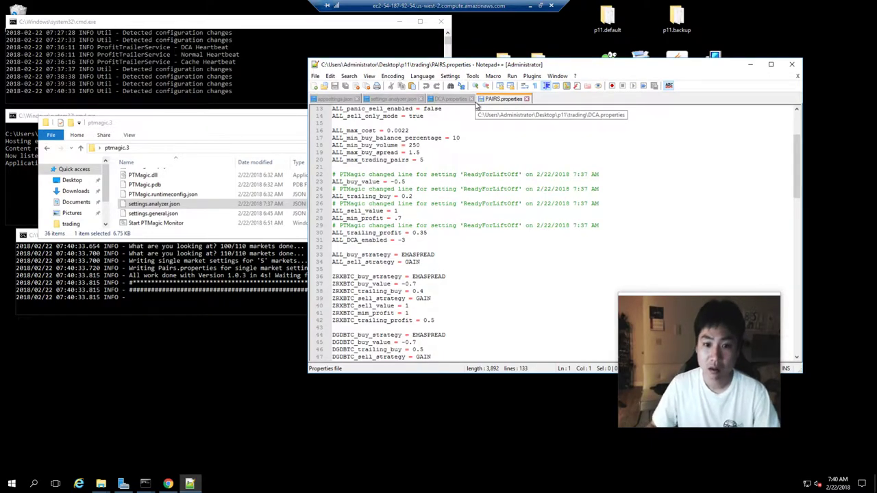
click(340, 100)
click(394, 100)
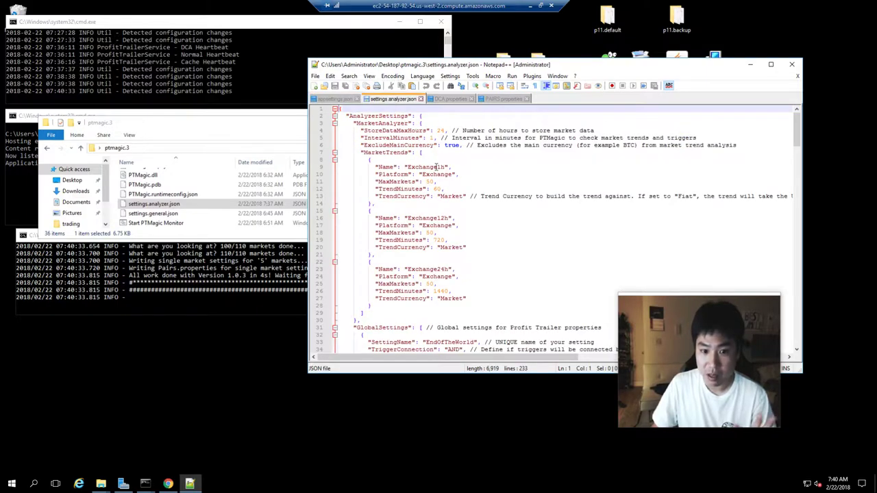
scroll(440, 166, down, 1)
scroll(444, 166, up, 1)
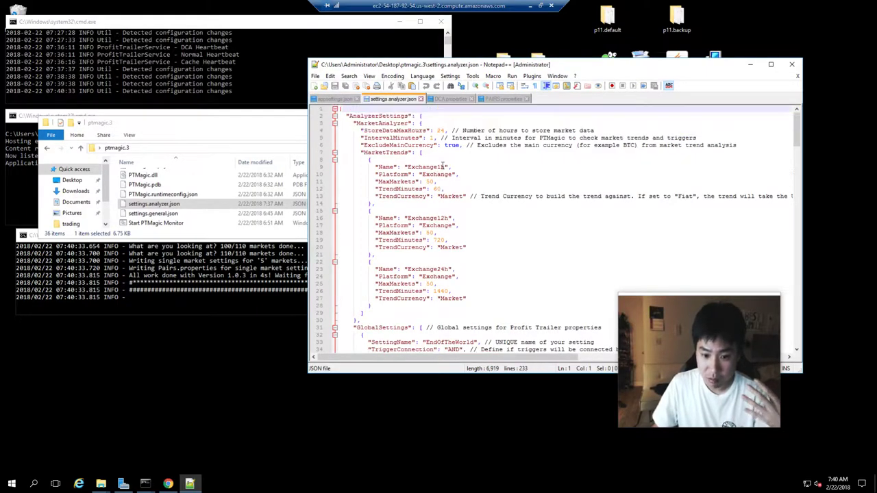
scroll(443, 167, down, 2)
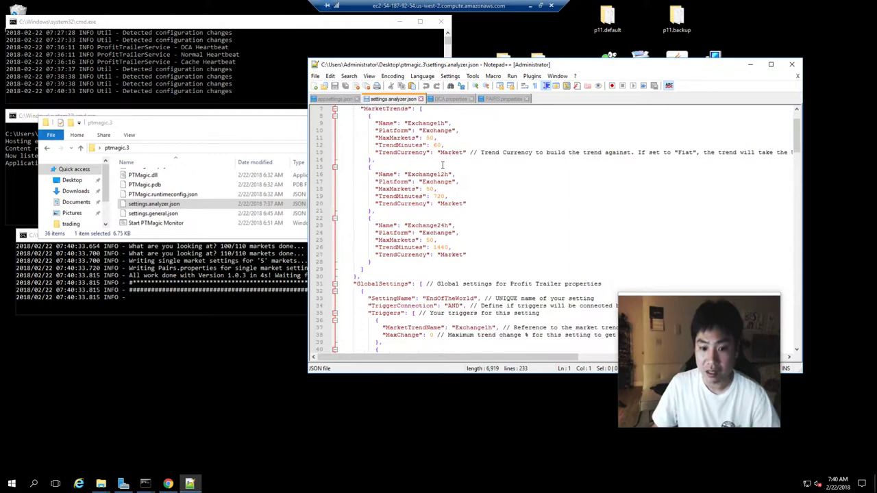
scroll(443, 166, up, 2)
- Switch to the PT Magic Monitor dashboard in Chrome and highlight the active global setting in its header
click(168, 484)
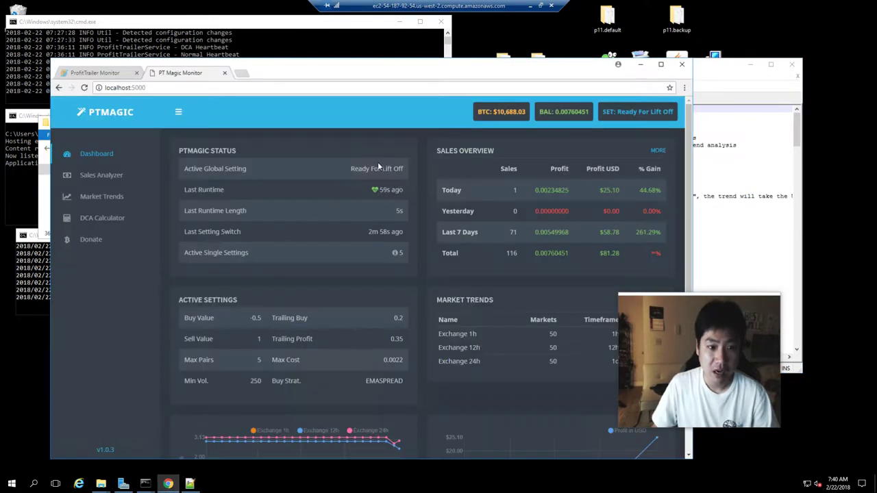
drag(619, 113, 675, 115)
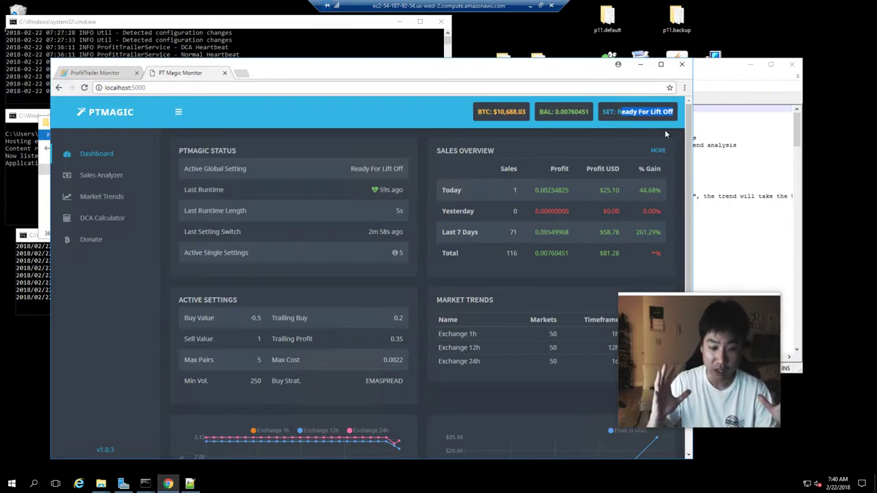
- Return to Notepad++, reload the modified PAIRS.properties, highlight the lines PTMagic changed for ReadyForLiftOff, and compare them with the dashboard
click(729, 148)
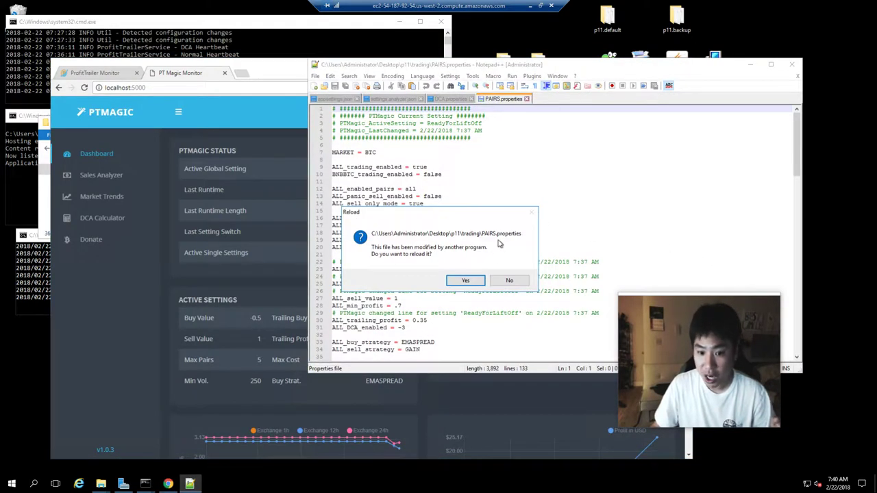
click(465, 280)
scroll(438, 272, down, 2)
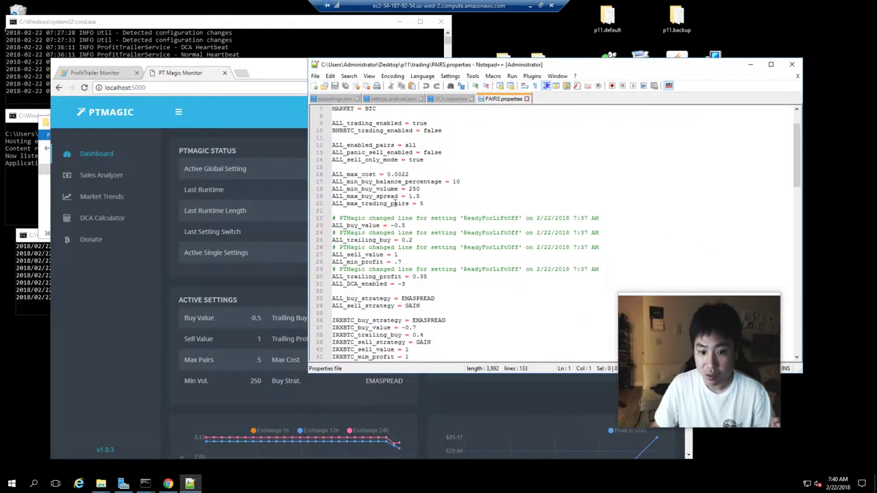
drag(575, 274, 330, 220)
click(162, 295)
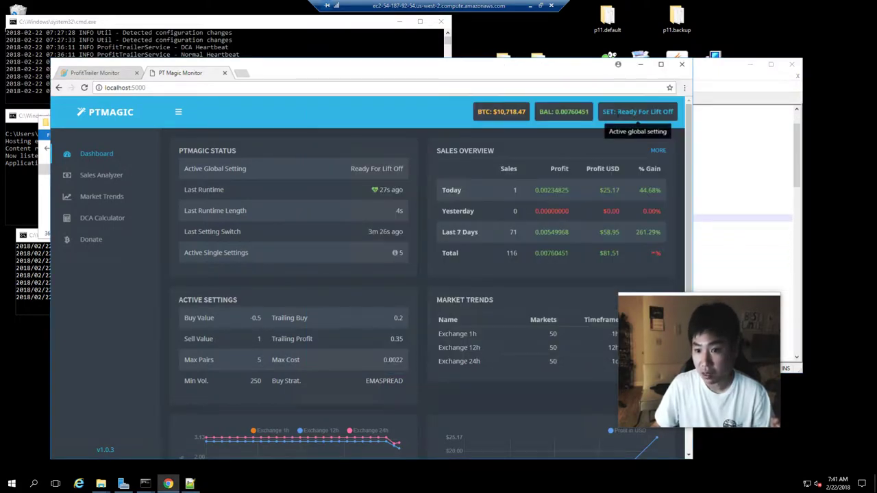
- Locate the ReadyForLiftOff section under GlobalSettings in settings.analyzer.json in Notepad++
click(739, 211)
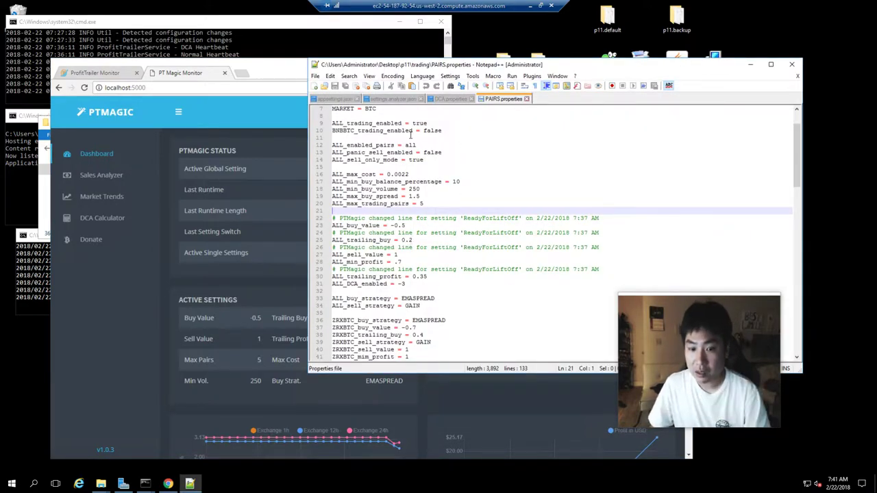
click(335, 101)
click(387, 100)
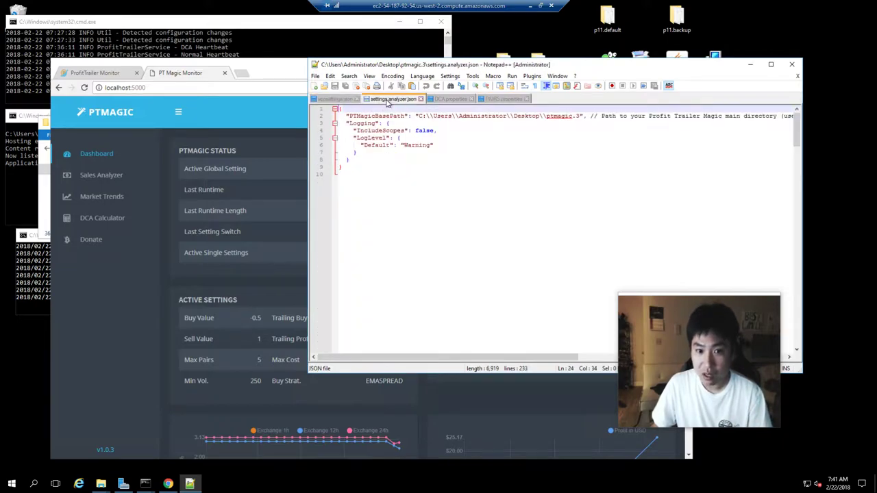
scroll(533, 205, down, 3)
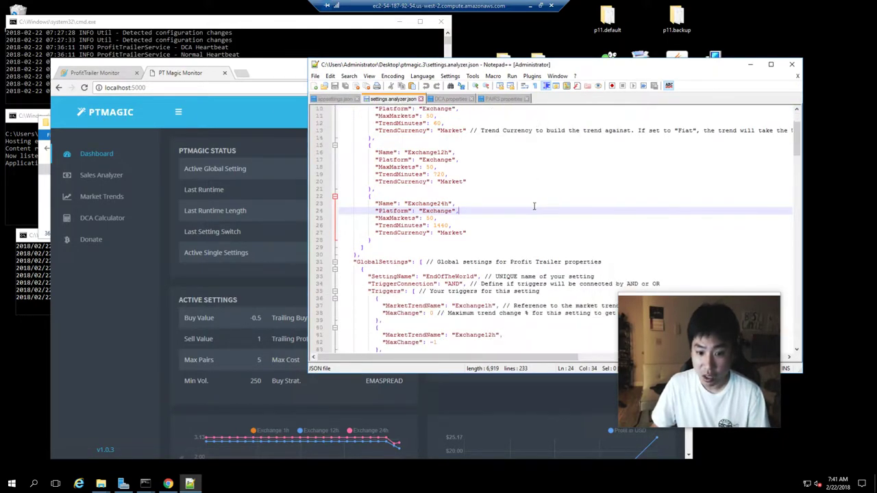
scroll(534, 206, down, 15)
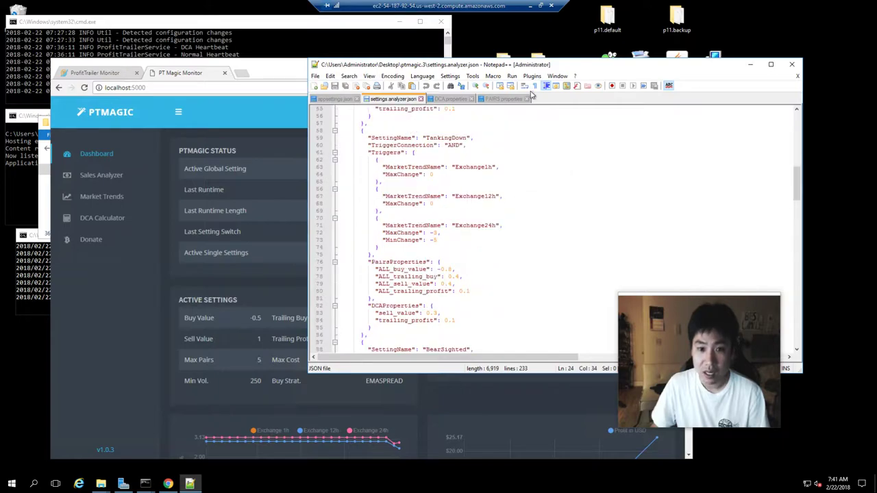
drag(534, 64, 426, 56)
scroll(455, 209, down, 4)
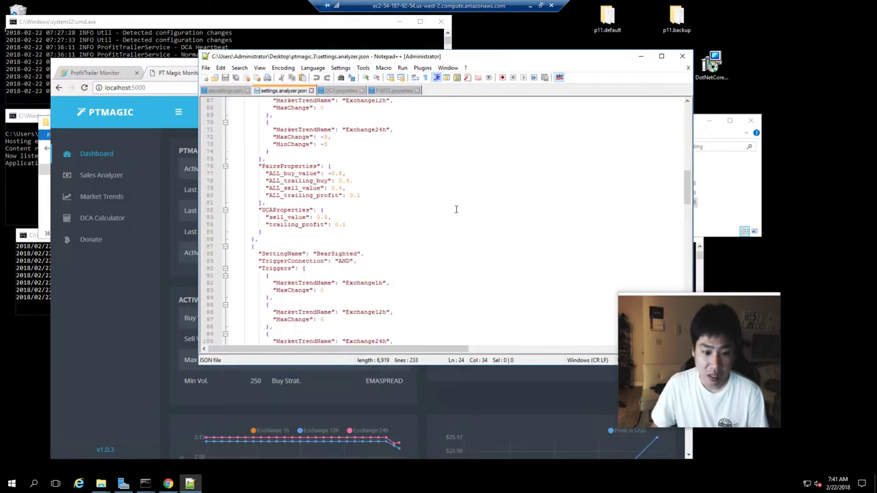
scroll(456, 209, down, 20)
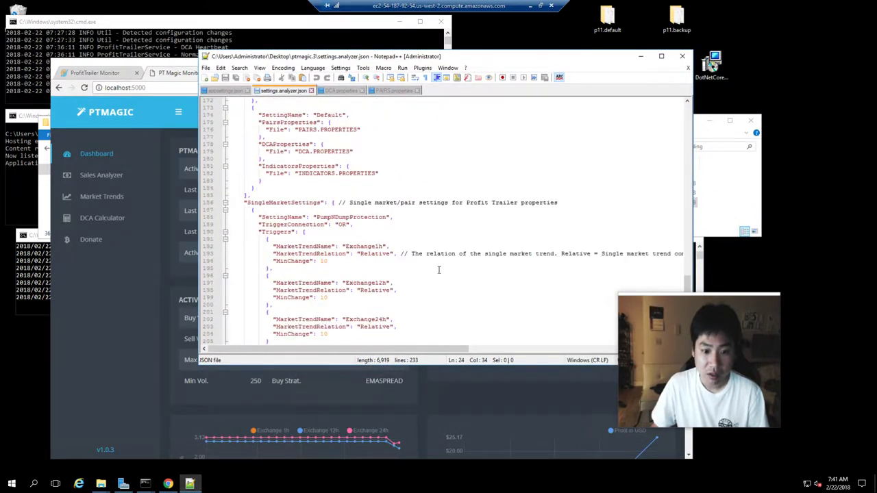
scroll(439, 270, up, 9)
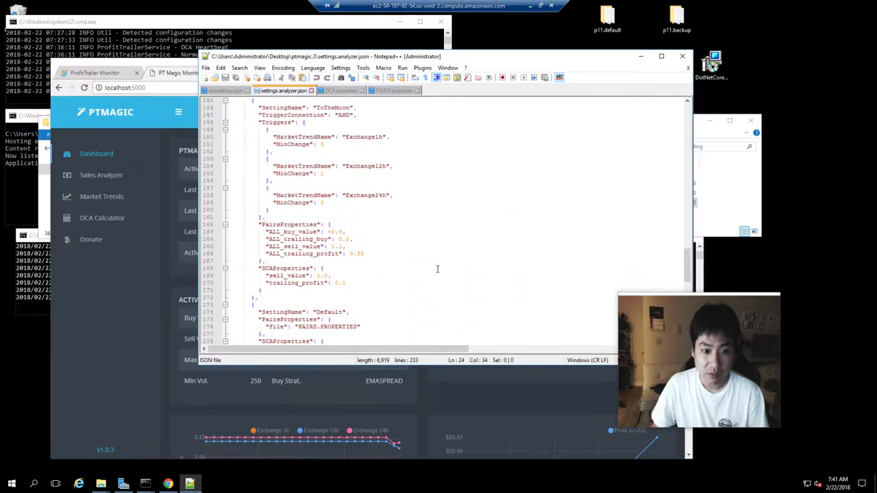
scroll(438, 270, up, 8)
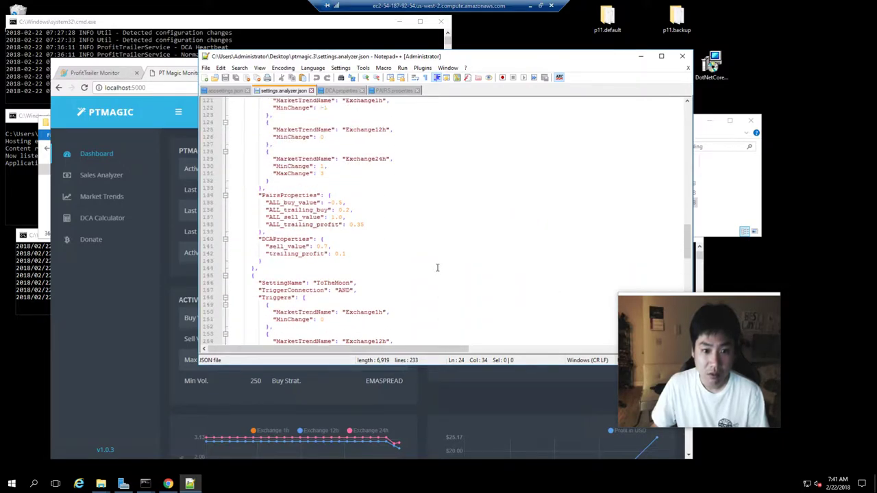
scroll(437, 268, up, 3)
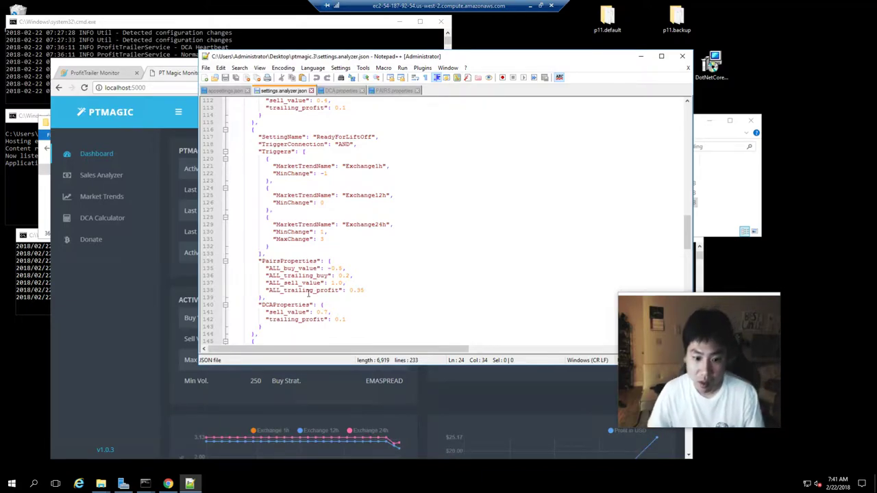
- Examine the ReadyForLiftOff PairsProperties buy, trailing and sell values and compare them with the matching lines in PAIRS.properties
drag(365, 289, 229, 274)
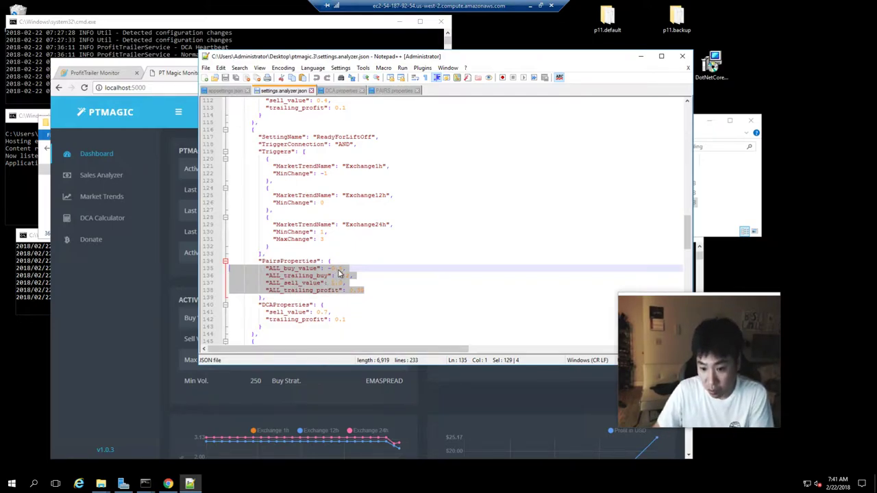
drag(348, 268, 330, 267)
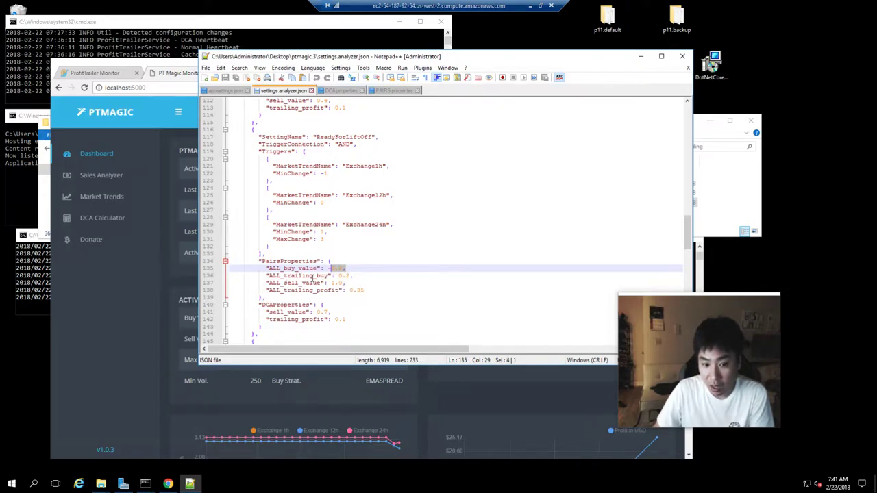
drag(352, 276, 337, 275)
drag(266, 282, 358, 284)
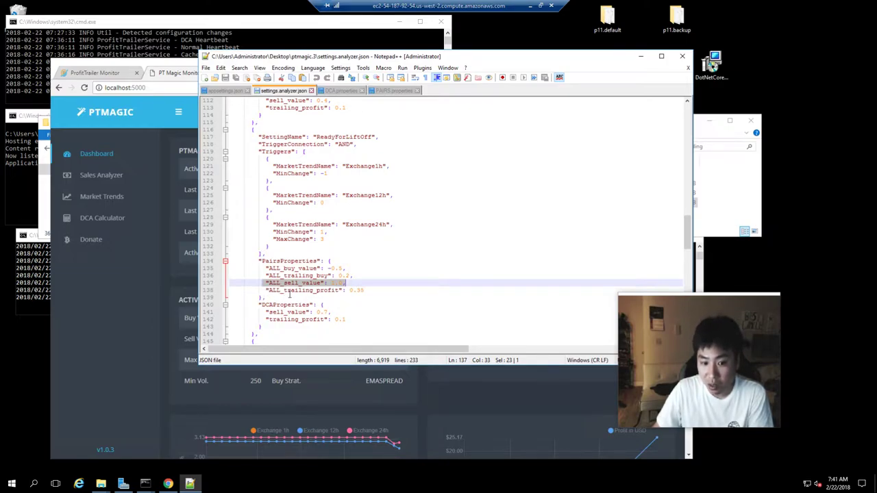
click(395, 91)
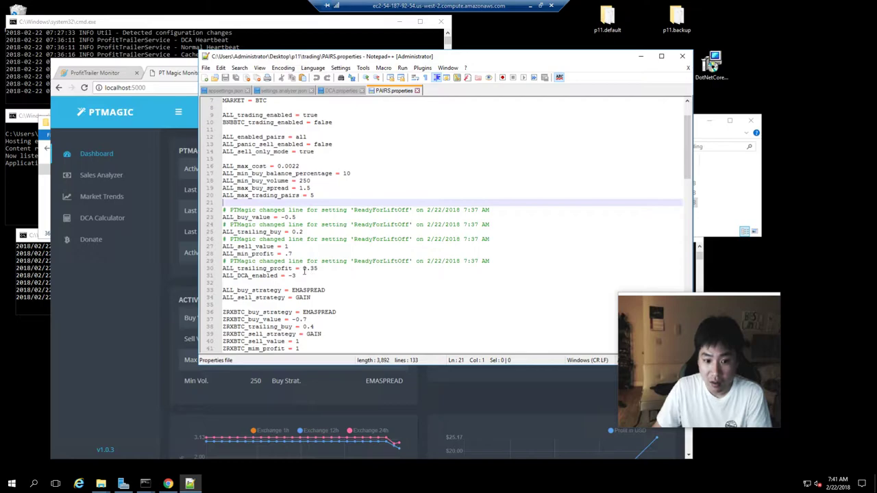
drag(289, 246, 212, 245)
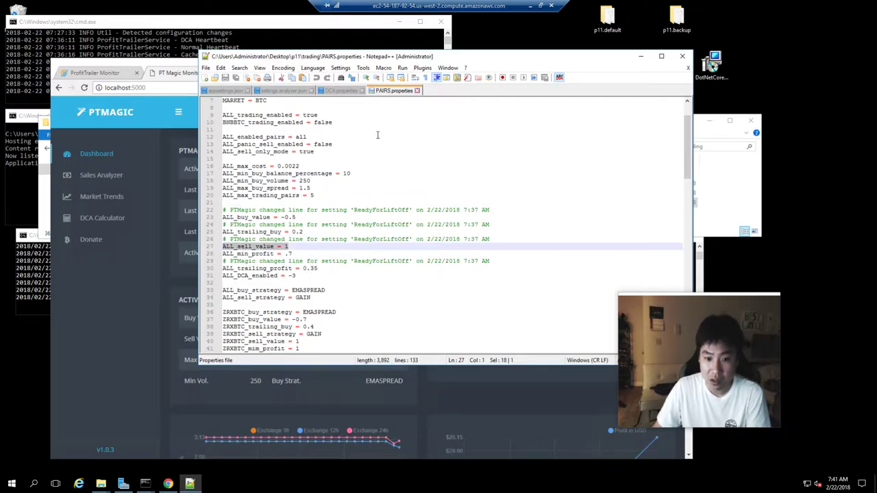
- Compare the ReadyForLiftOff DCAProperties block in settings.analyzer.json with the sell_value and trailing_profit lines in DCA.properties
click(334, 92)
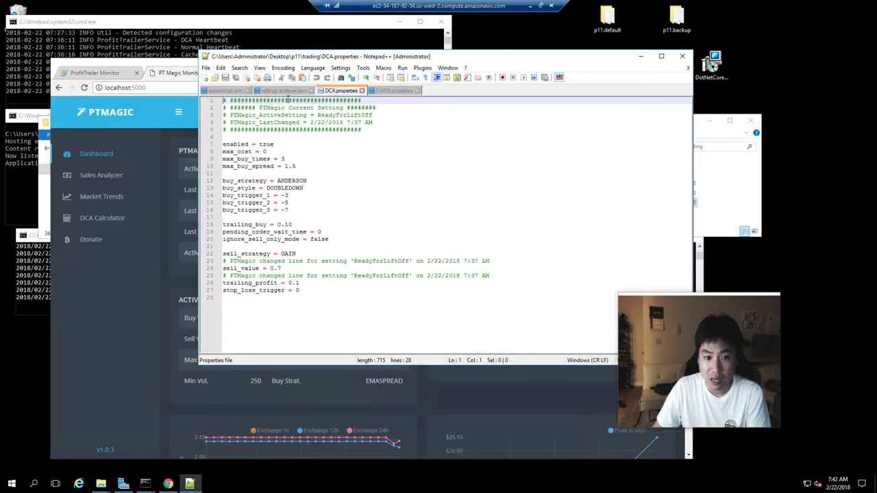
click(288, 90)
click(376, 291)
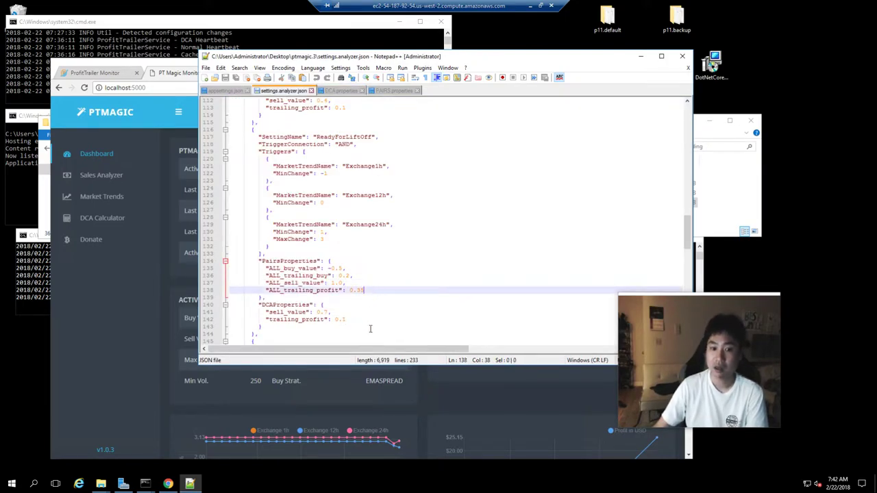
drag(347, 320, 221, 309)
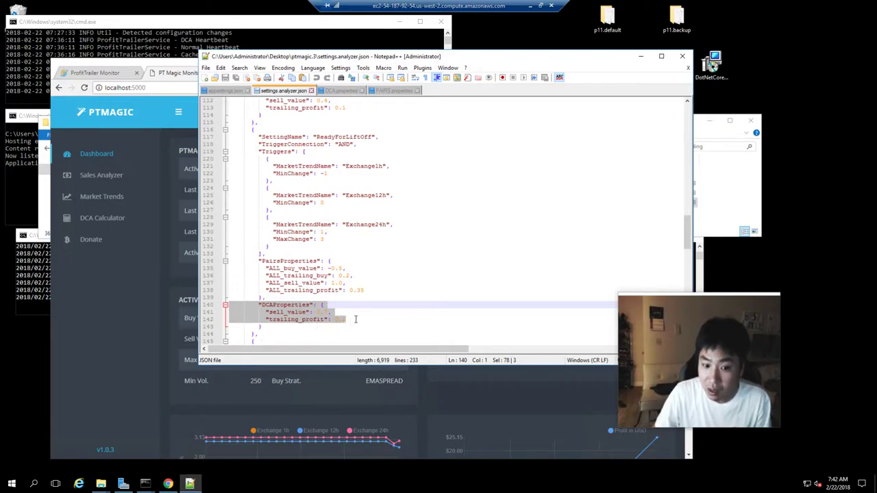
click(329, 91)
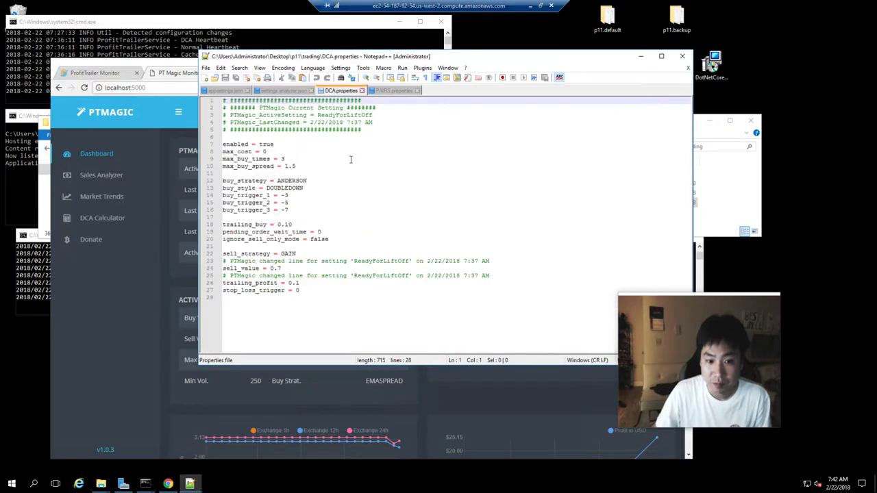
drag(282, 268, 222, 268)
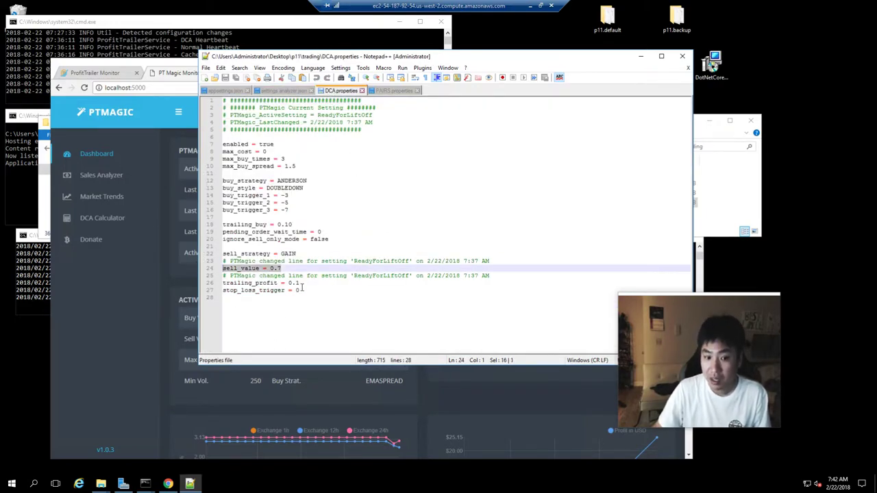
drag(300, 282, 219, 283)
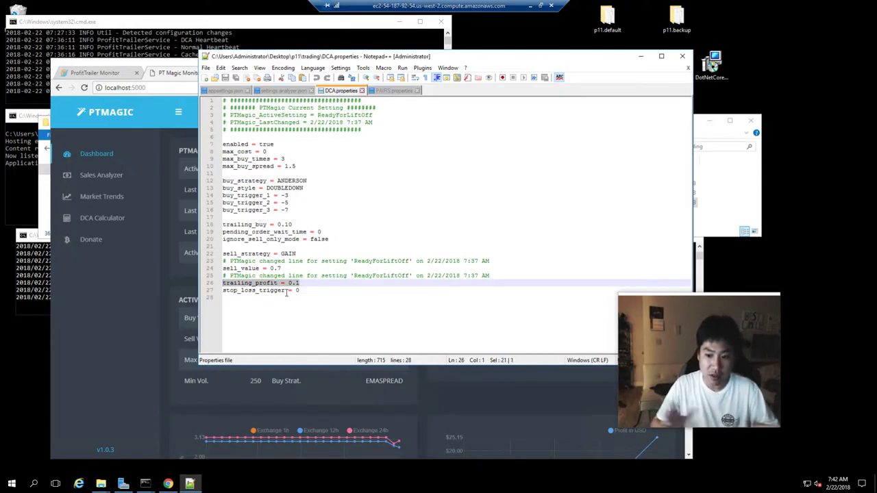
- Switch back to the PT Magic Monitor dashboard in Chrome
click(121, 354)
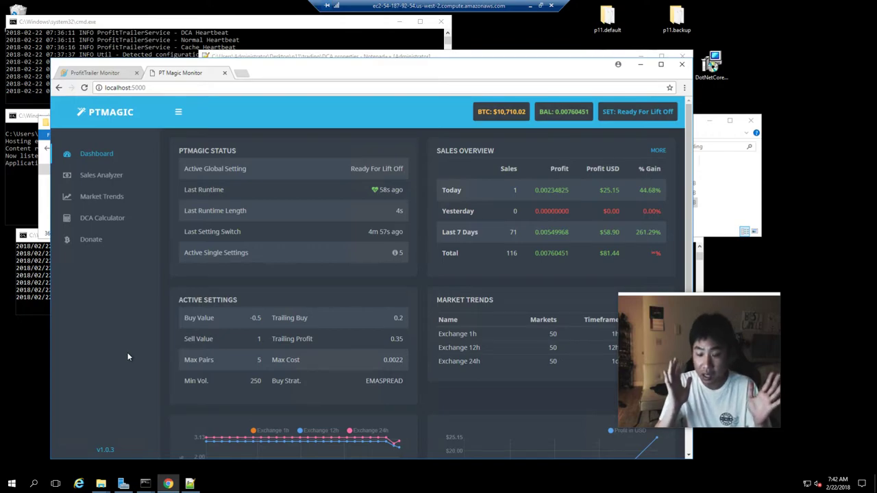
key(super+Up)
key(F11)
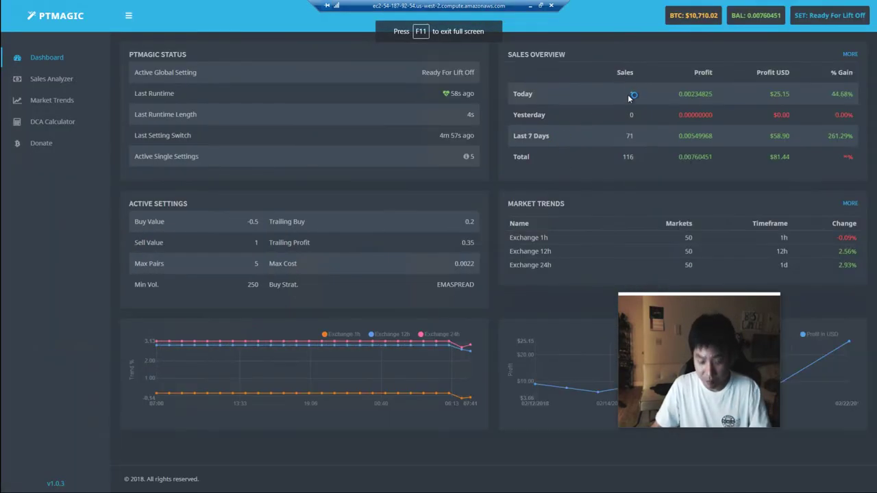
key(F11)
key(F12)
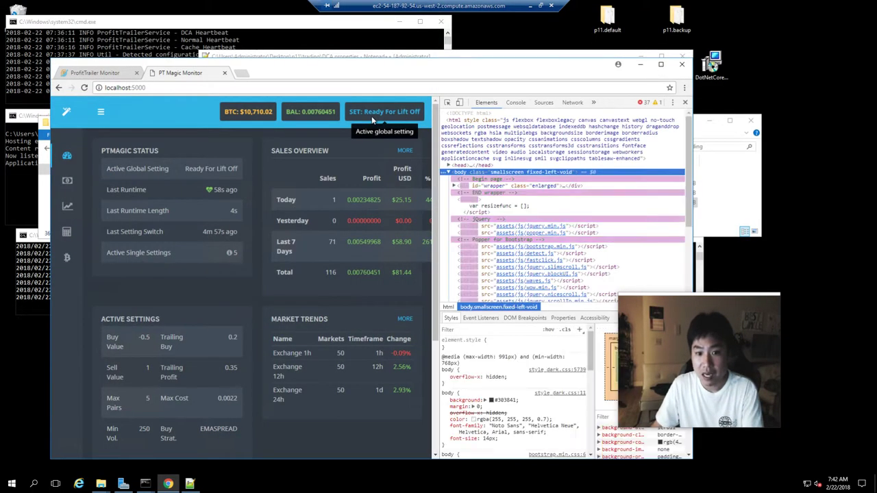
click(684, 102)
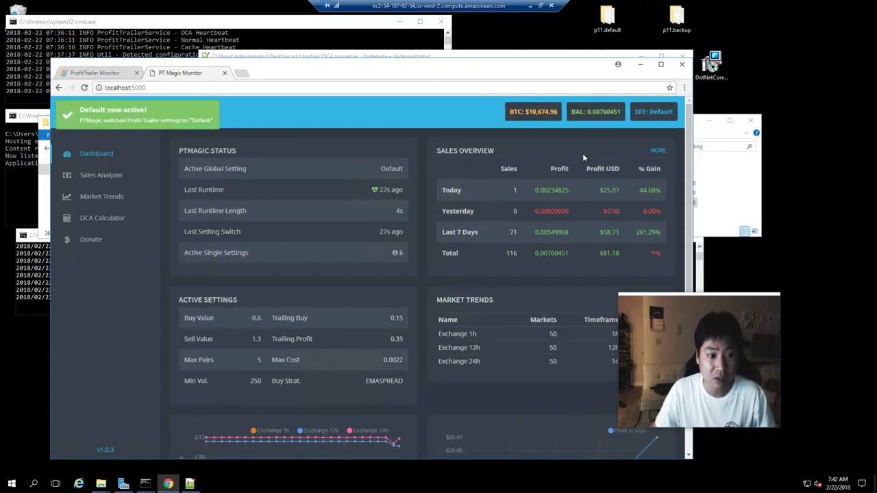
- Dismiss the settings switch notification on the PT Magic dashboard
click(95, 126)
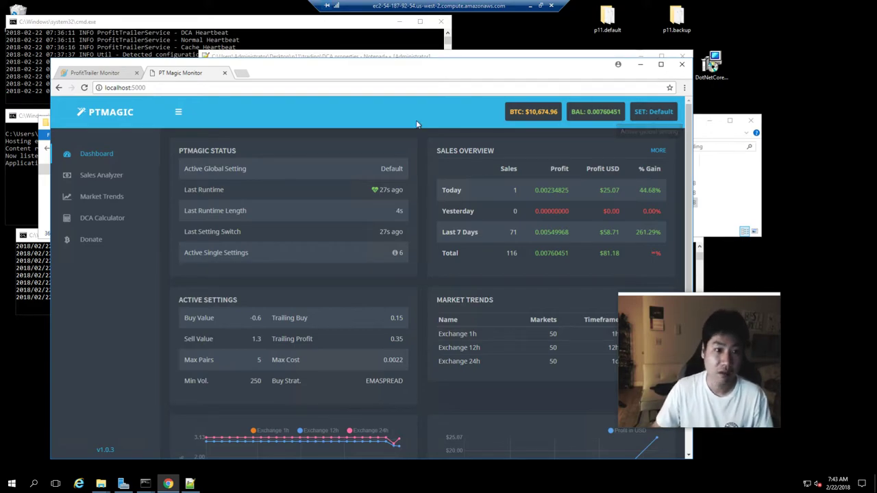
- Move the browser window aside, switch to Notepad++ and reload the externally modified PAIRS.properties and DCA.properties files
drag(304, 68, 307, 198)
click(450, 127)
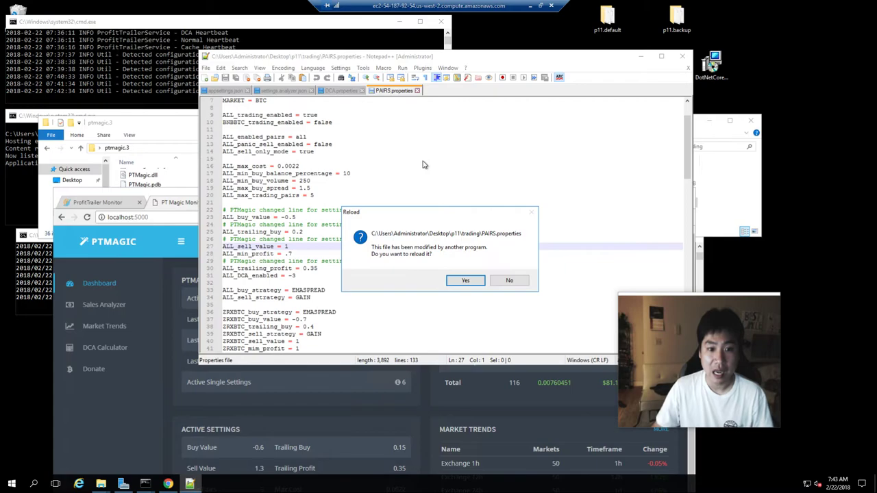
click(467, 280)
click(467, 280)
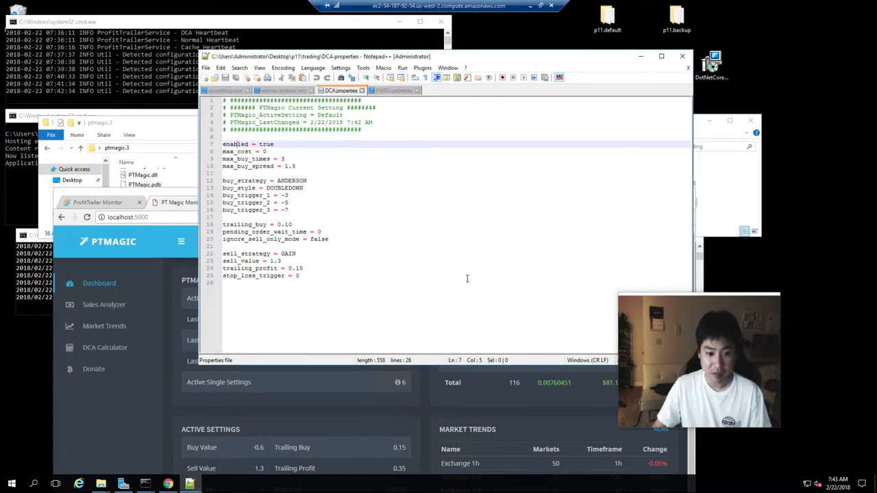
- Examine the sell_value and trailing_profit lines in the trading folder's DCA.properties under the Default setting
drag(224, 283, 223, 254)
click(377, 296)
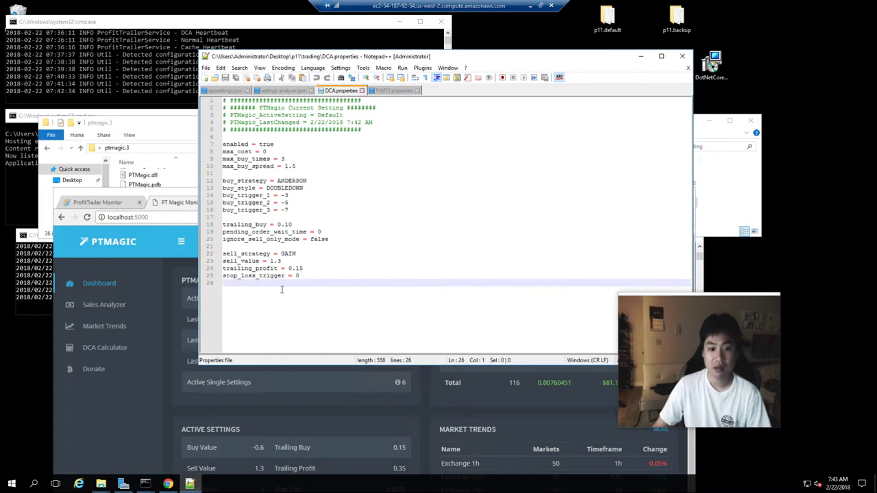
drag(273, 269, 269, 262)
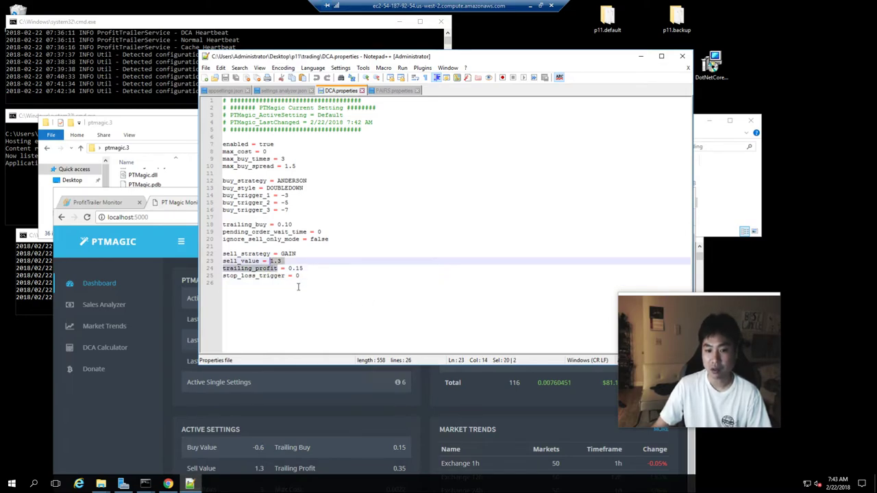
click(274, 261)
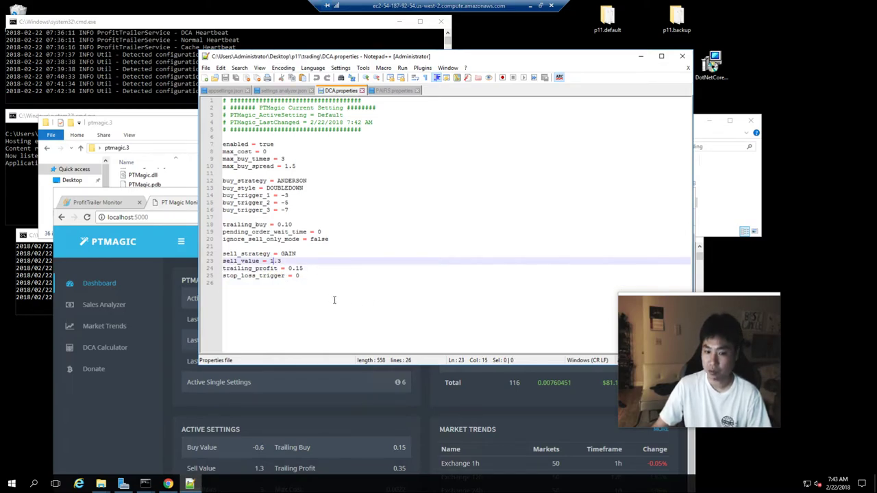
- Browse from the ptmagic.3 folder into _presets and open the Default preset folder
click(732, 200)
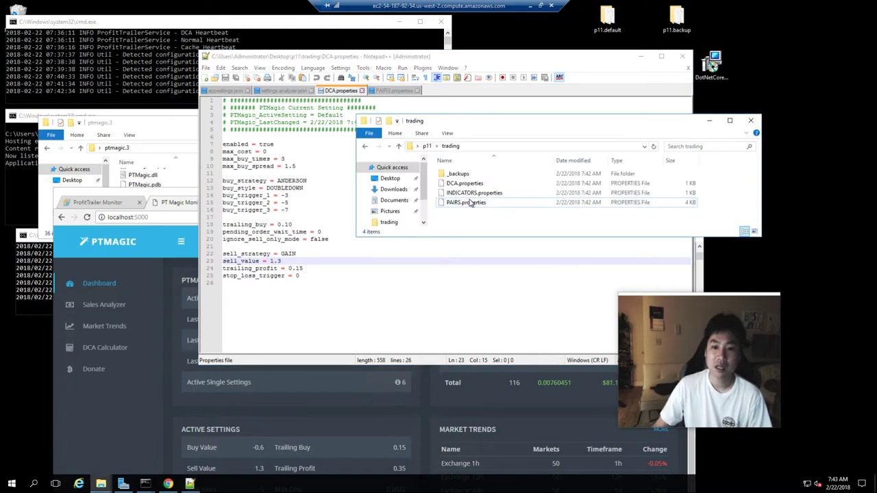
click(163, 130)
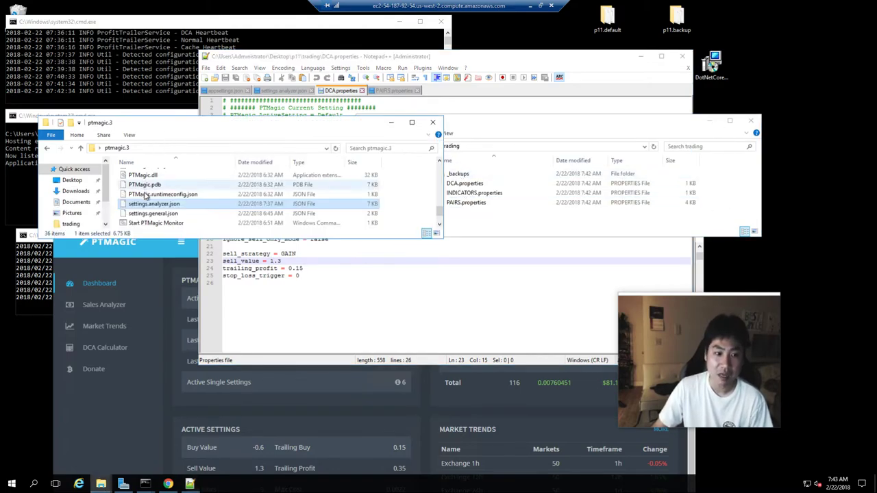
scroll(174, 199, up, 5)
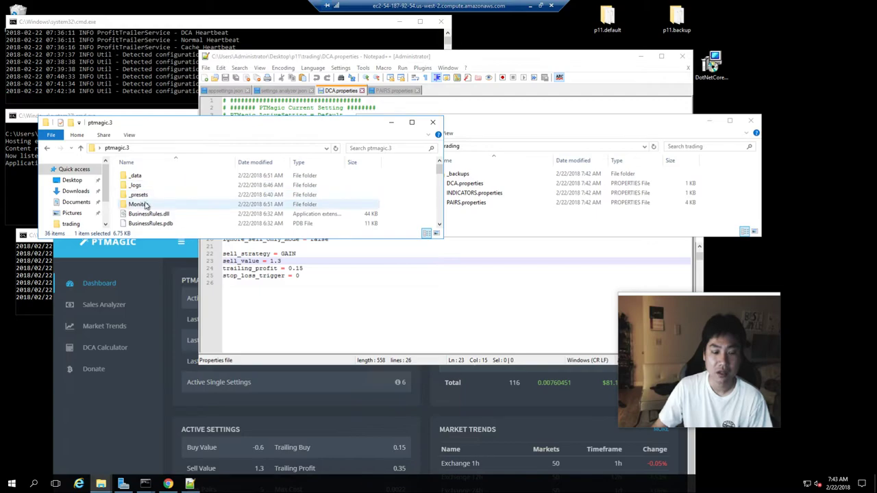
double_click(144, 196)
double_click(141, 176)
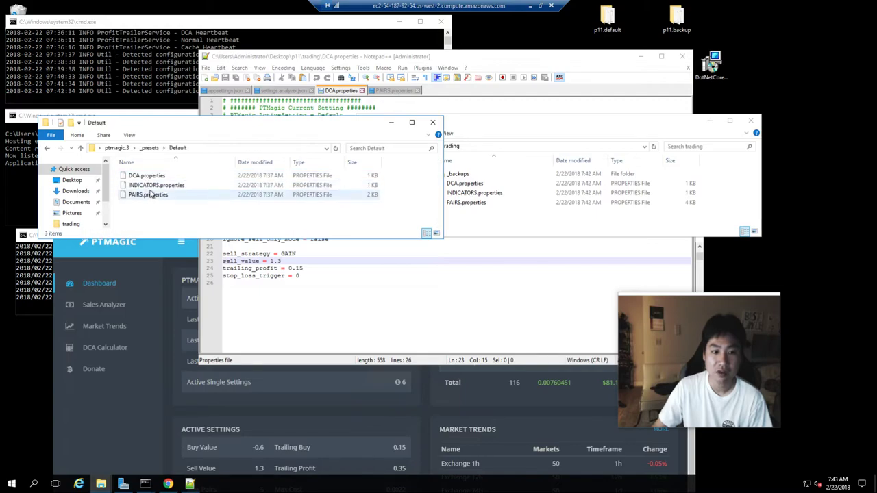
- Open the Default preset's DCA.properties in Notepad++, reload the modified trading files and highlight the sell_value line in the trading DCA.properties
click(384, 319)
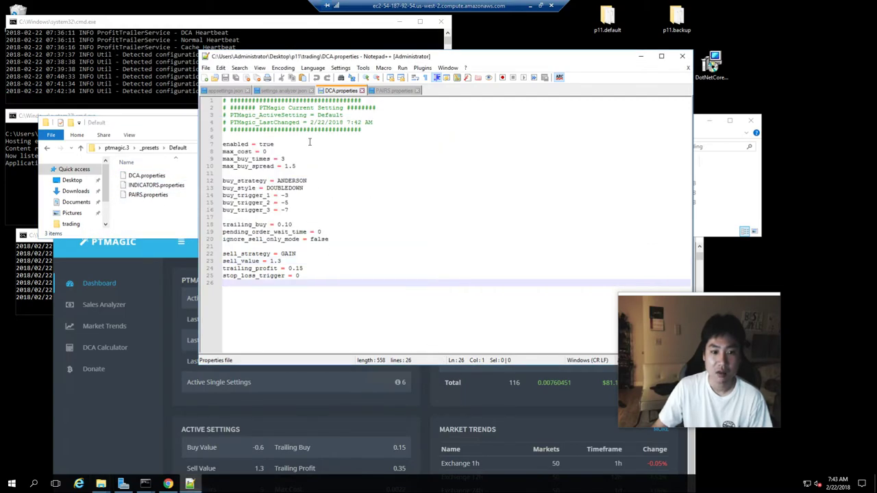
click(145, 177)
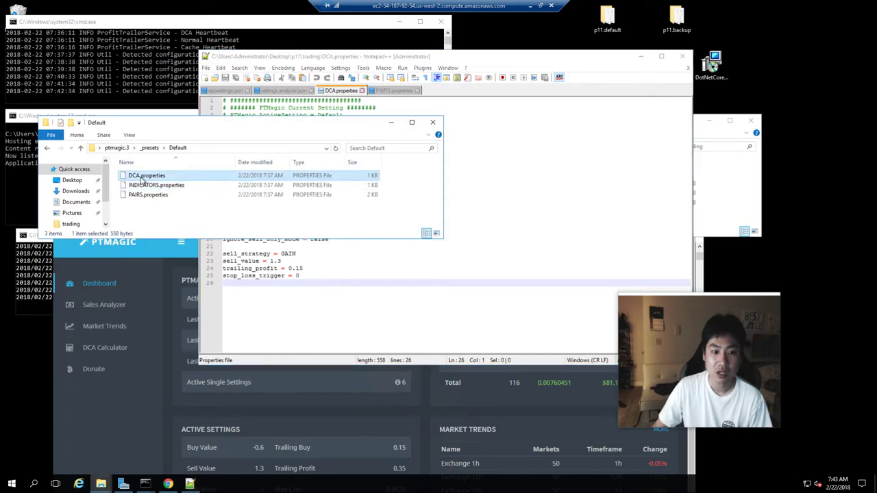
right_click(140, 176)
click(171, 194)
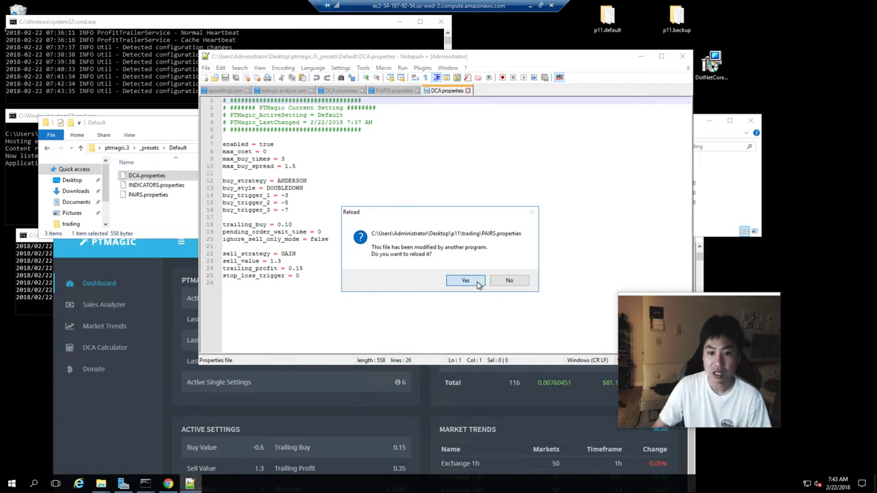
click(478, 285)
click(466, 281)
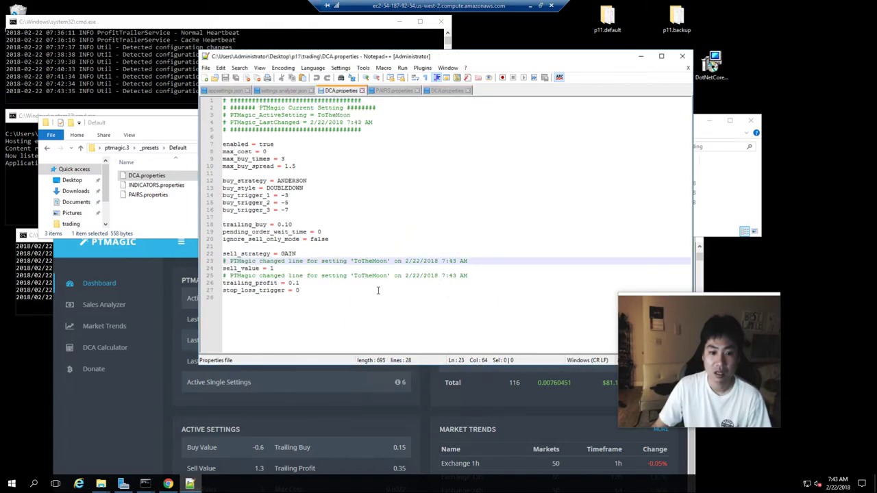
drag(294, 269, 204, 270)
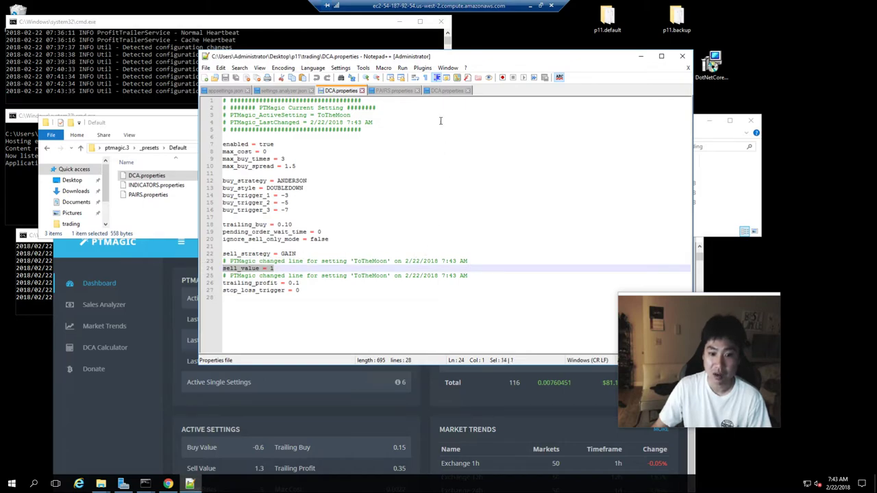
- Set sell_value to 0.3 in the Default preset's DCA.properties and save the file
click(442, 92)
click(286, 265)
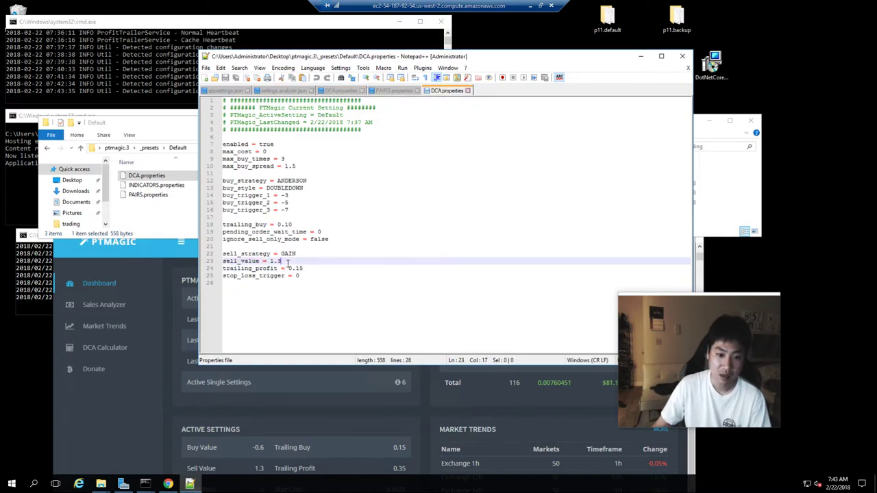
key(Left)
key(Left)
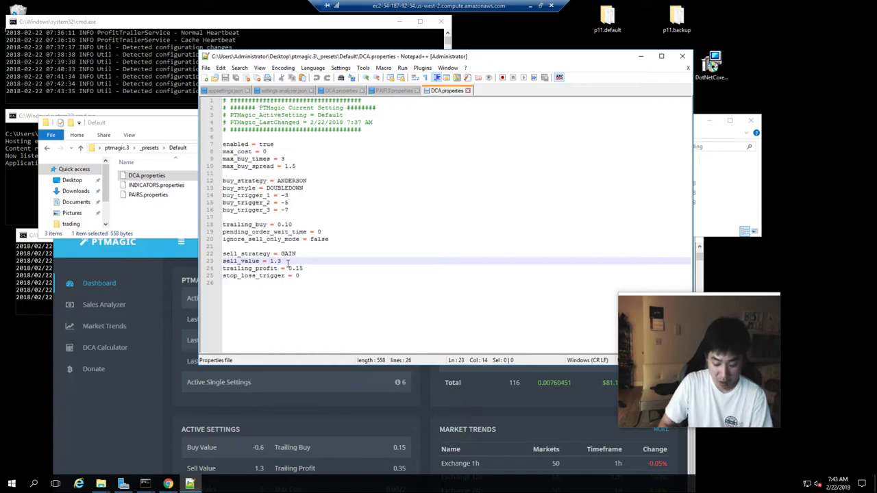
key(Delete)
text(0)
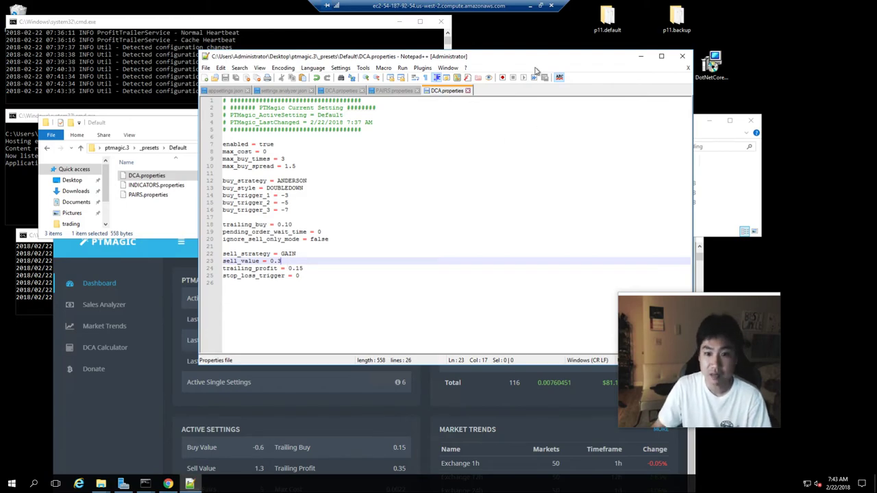
- Open DCA.properties from the p11 trading folder in Notepad++ and check its sell_value line
drag(539, 58, 440, 207)
click(473, 184)
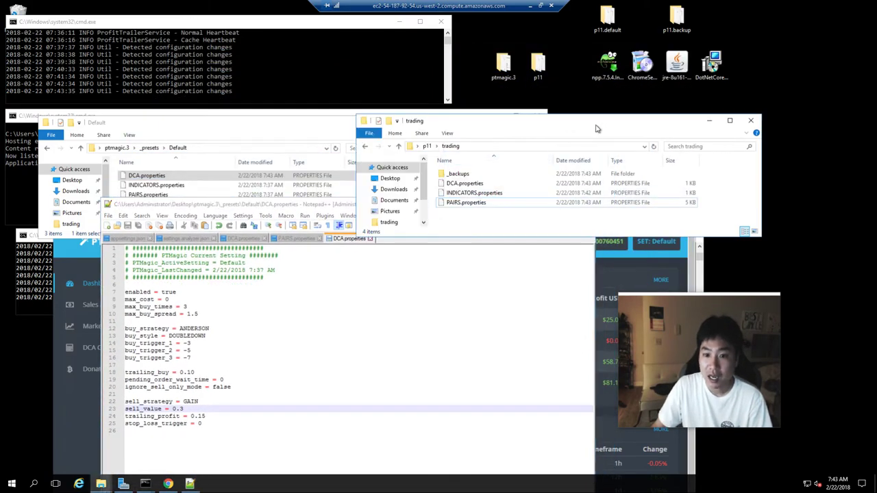
right_click(478, 187)
click(507, 204)
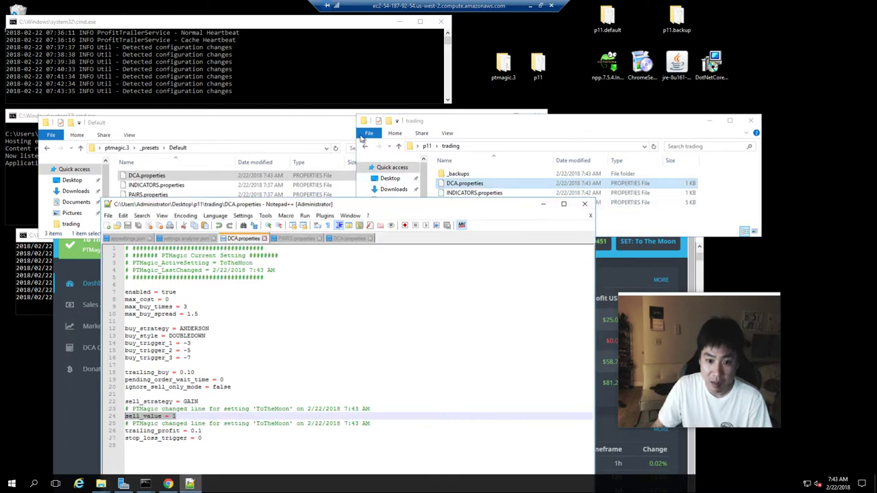
click(185, 416)
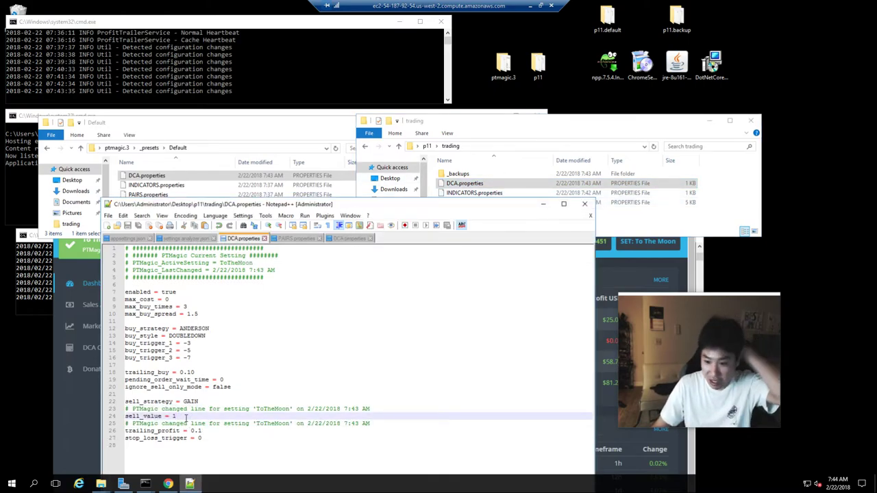
- Reopen the Default preset's DCA.properties in Notepad++ and highlight its settings from enabled through stop_loss_trigger
click(546, 209)
click(174, 176)
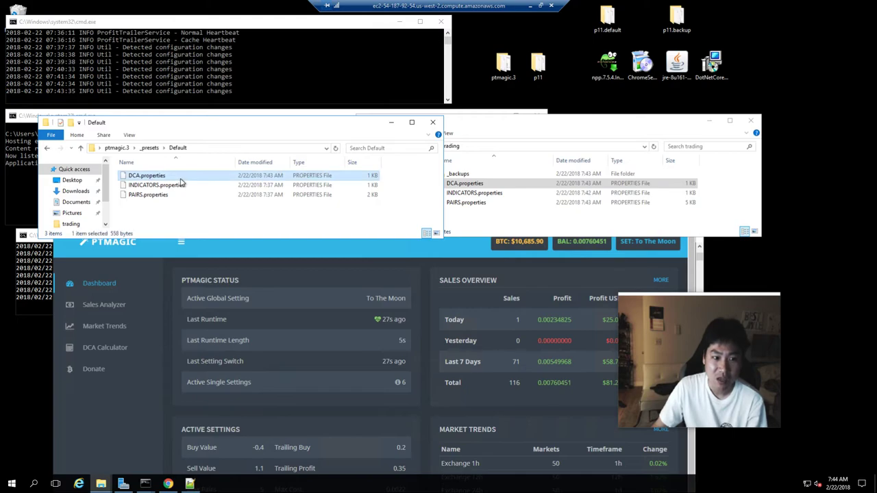
right_click(181, 180)
click(226, 198)
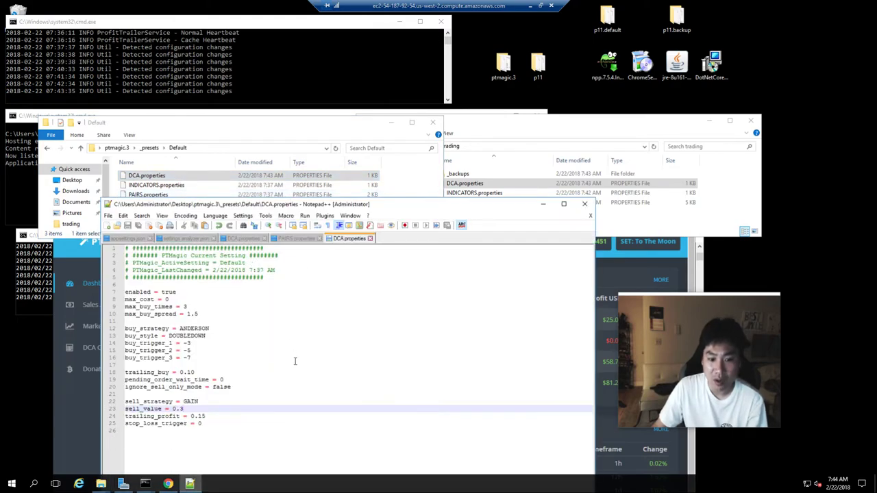
drag(235, 431, 89, 288)
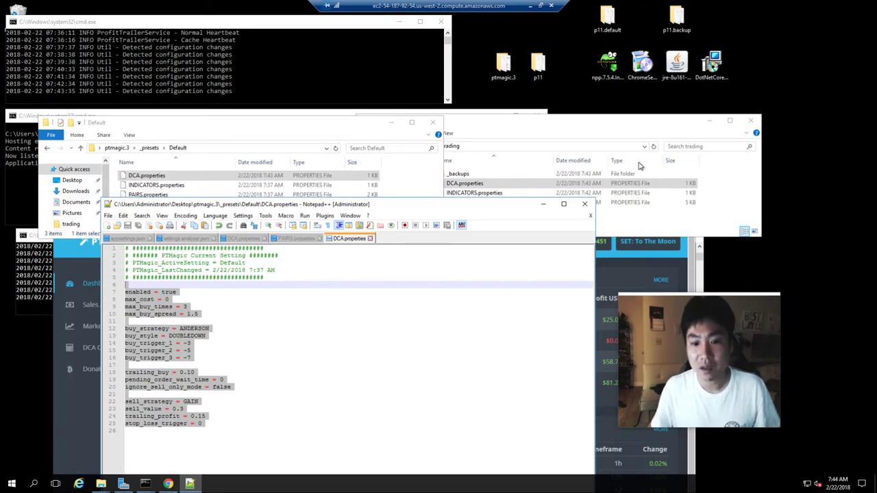
- Open PAIRS.properties from the p11 trading folder in Notepad++ and move the editor window up to show more lines
click(566, 193)
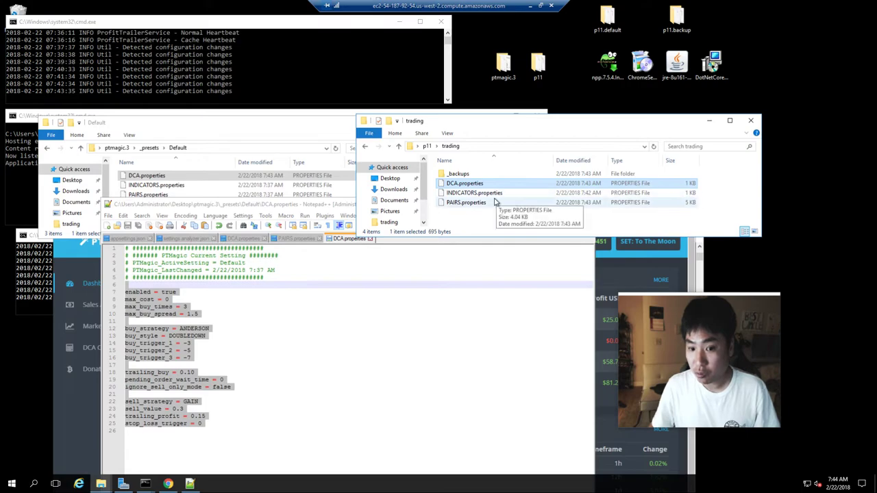
click(476, 203)
right_click(478, 203)
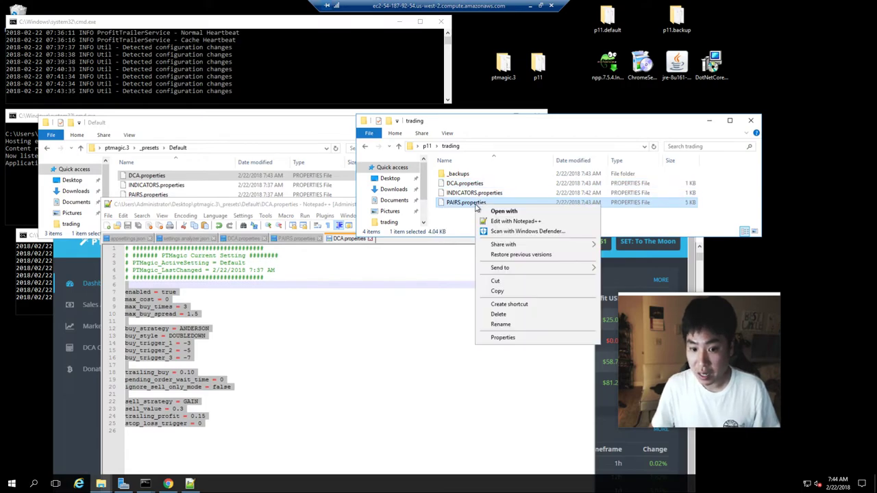
click(511, 223)
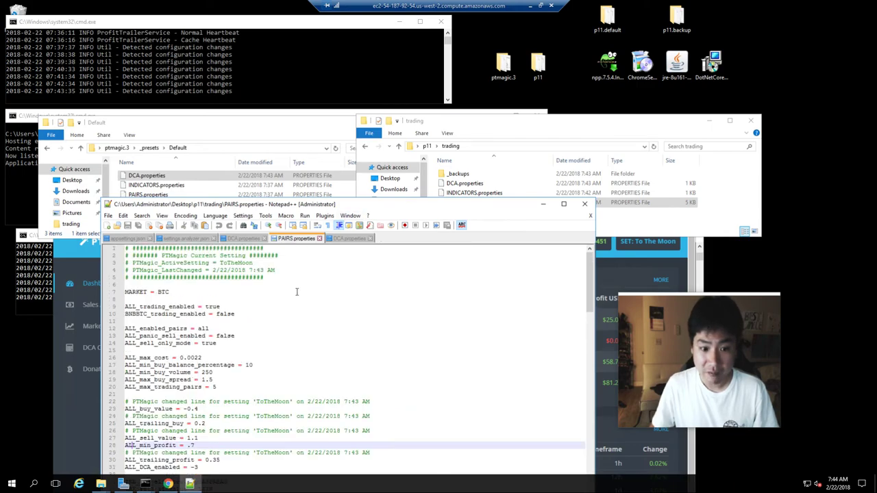
drag(453, 211, 488, 133)
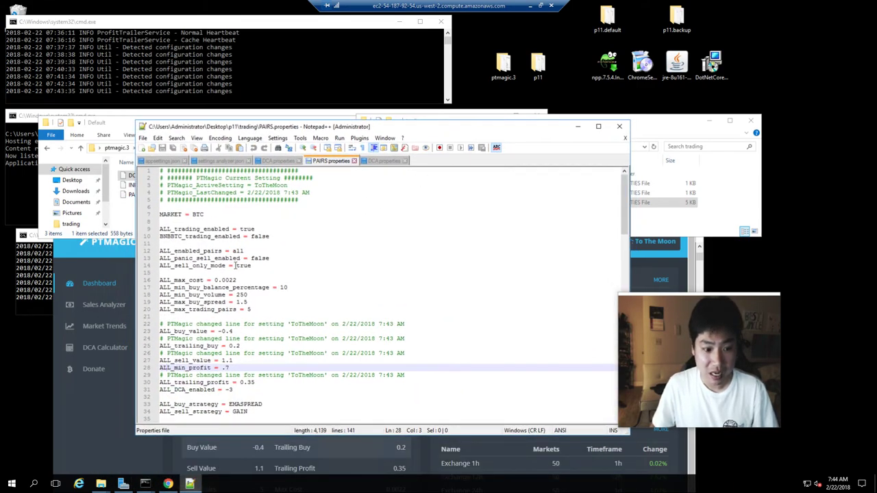
- Set ALL_panic_sell_enabled to true in the trading PAIRS.properties and highlight the ToTheMoon lines from ALL_buy_value through ALL_trailing_profit
click(270, 258)
double_click(260, 259)
text(true)
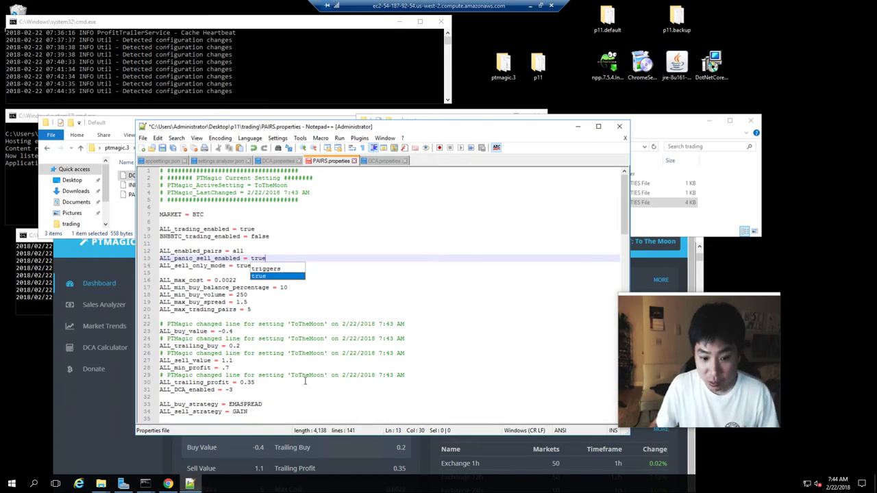
drag(305, 382, 117, 326)
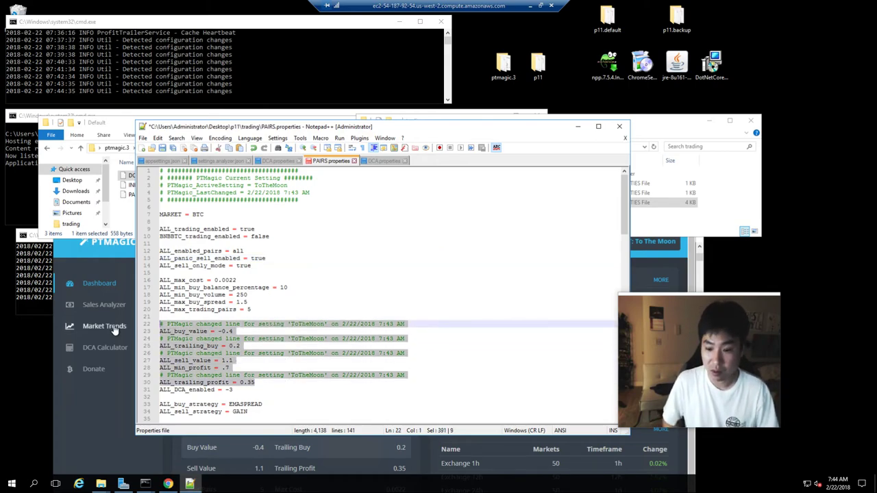